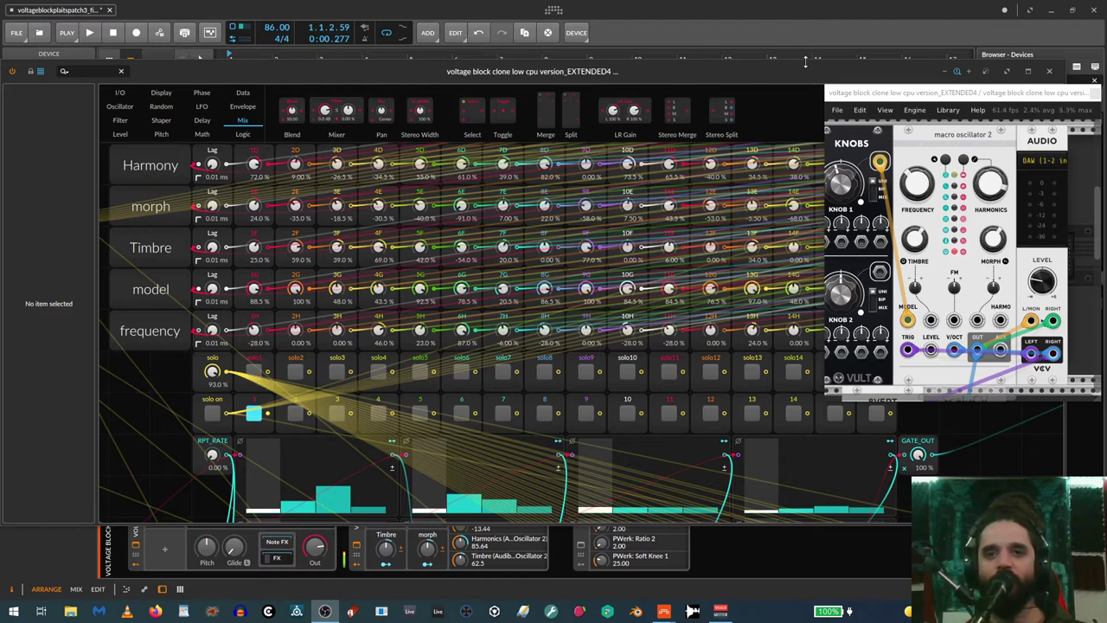
# Move the rack window with the macro oscillator 2 over the last steps of the modulation grid
pyautogui.moveTo(887, 94); pyautogui.dragTo(1031, 283)
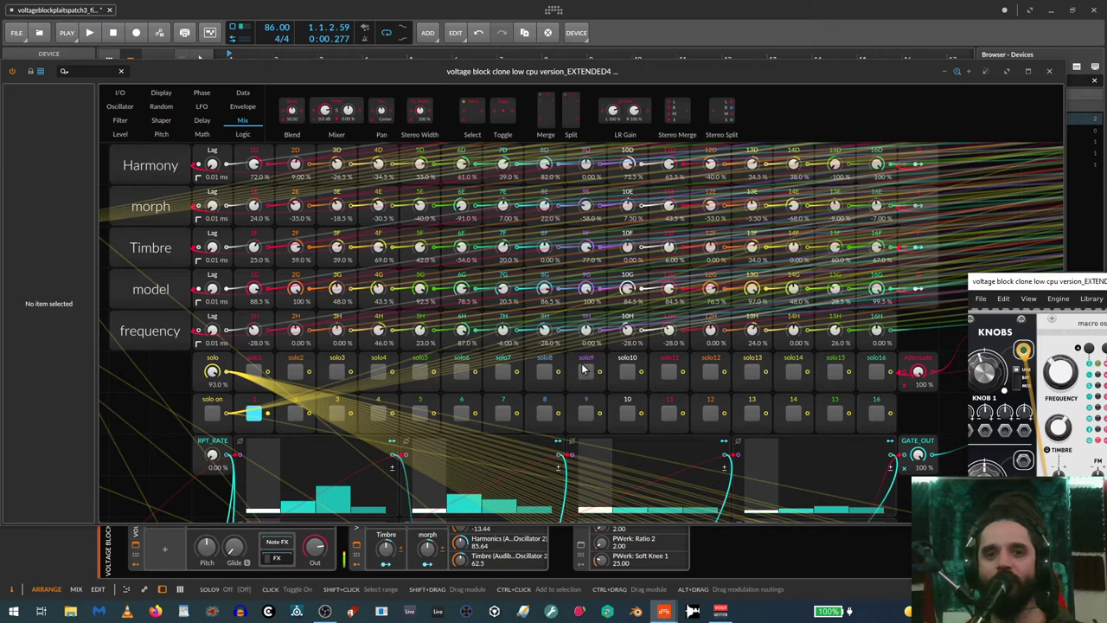
pyautogui.moveTo(1000, 284); pyautogui.dragTo(847, 203)
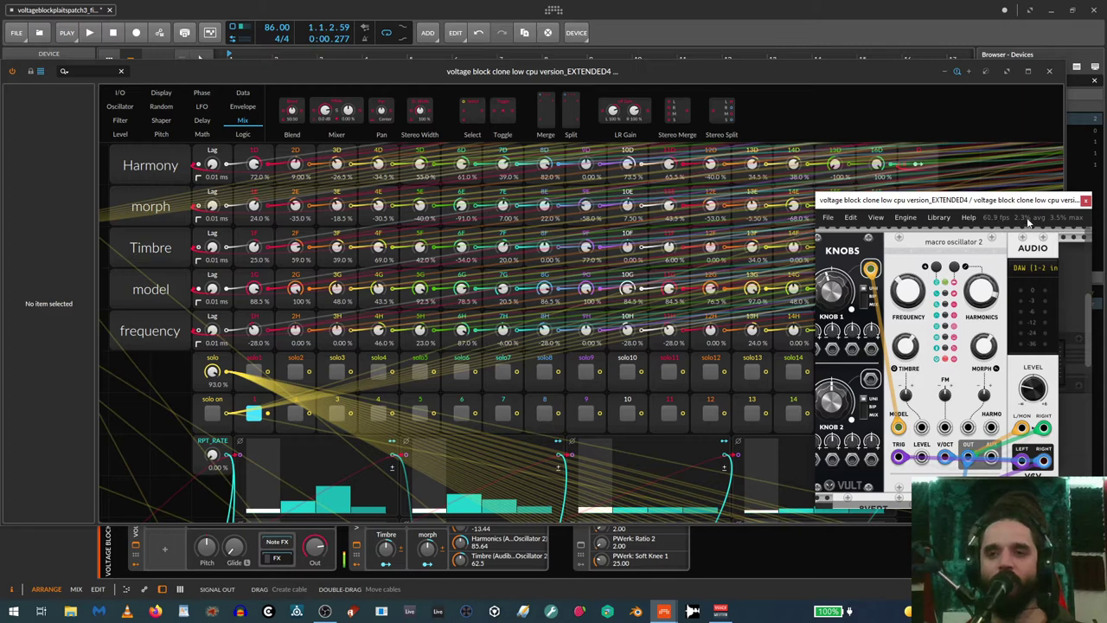
pyautogui.moveTo(1013, 200); pyautogui.dragTo(957, 143)
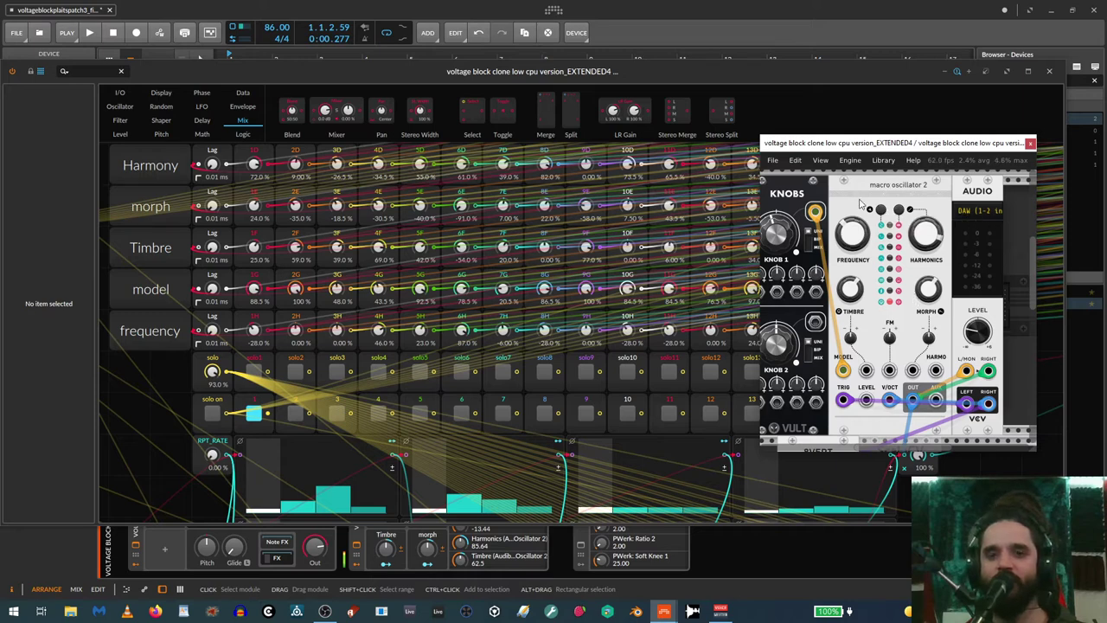
pyautogui.moveTo(833, 141); pyautogui.dragTo(900, 110)
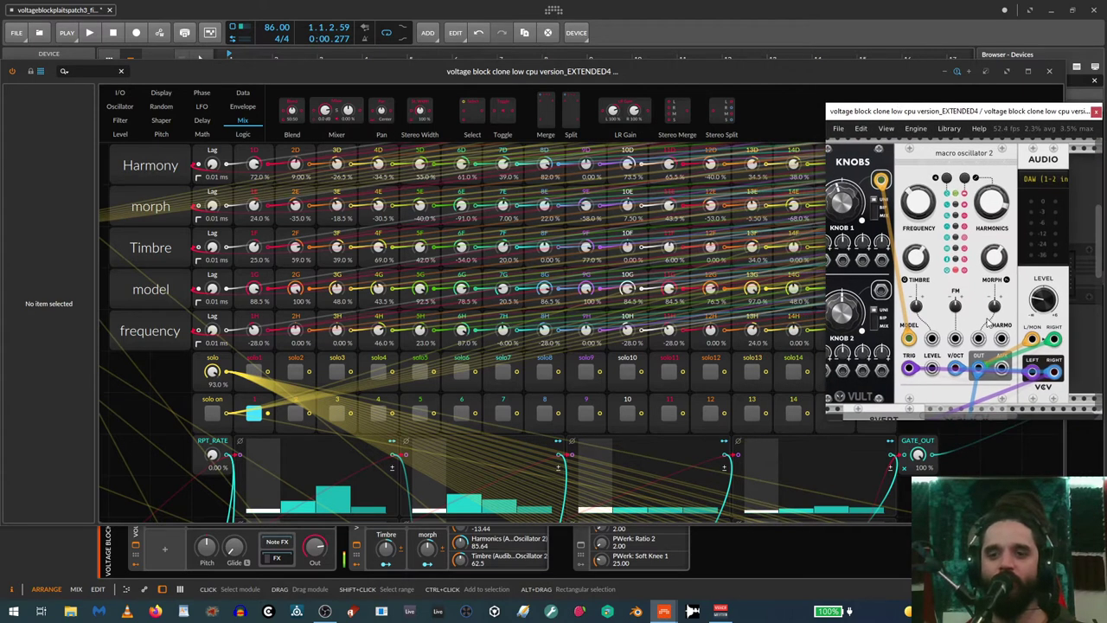
# Play the sequence to audition the full patch and stop playback
pyautogui.click(951, 554)
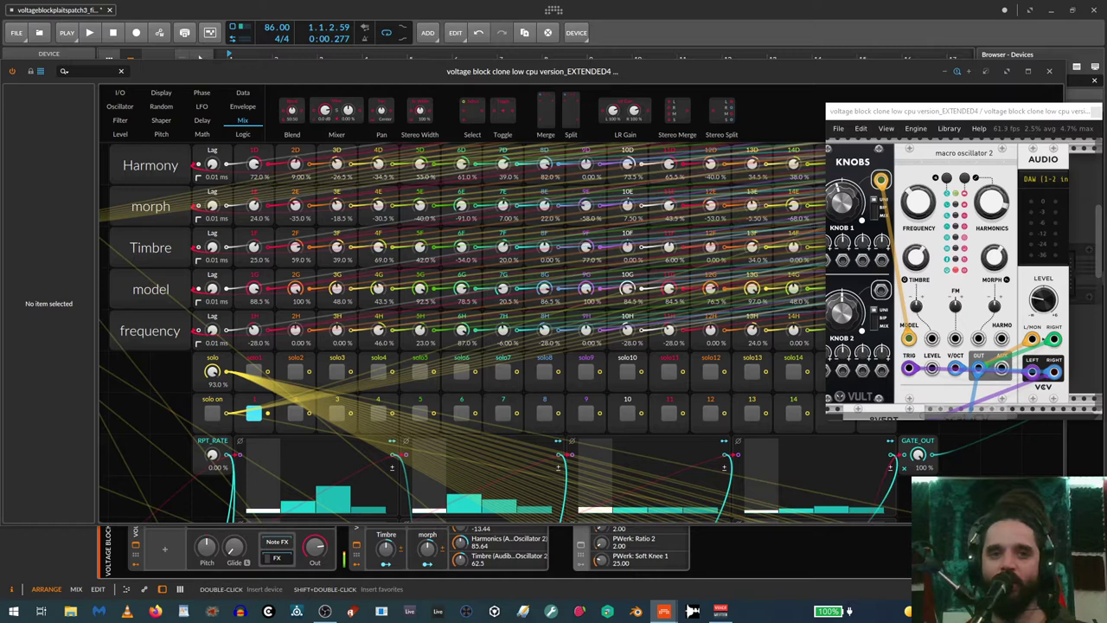
pyautogui.click(92, 33)
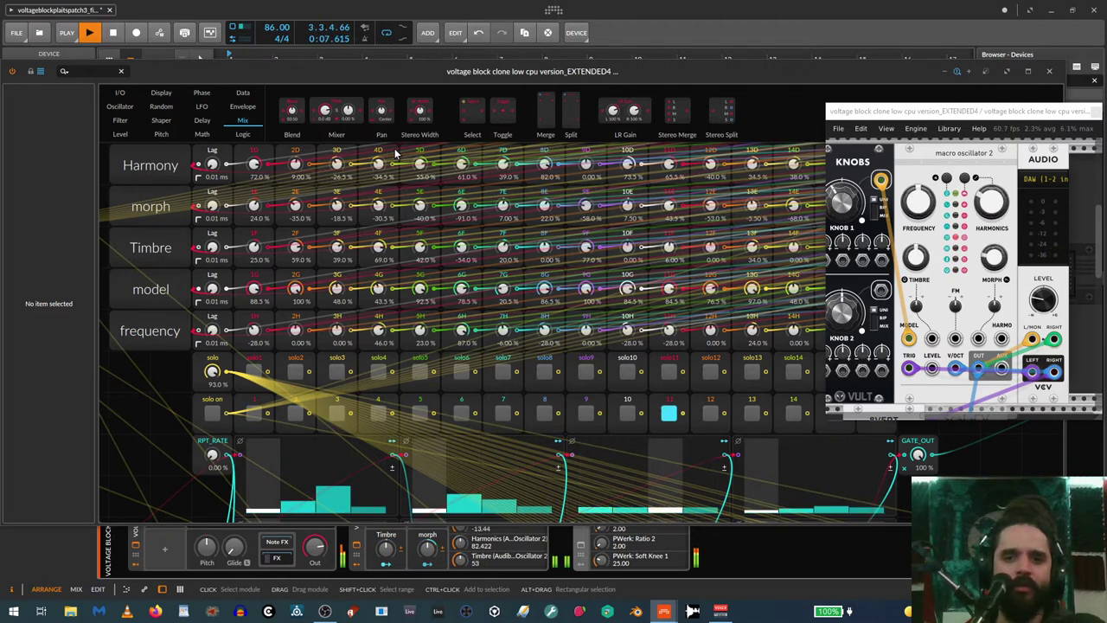
pyautogui.click(113, 32)
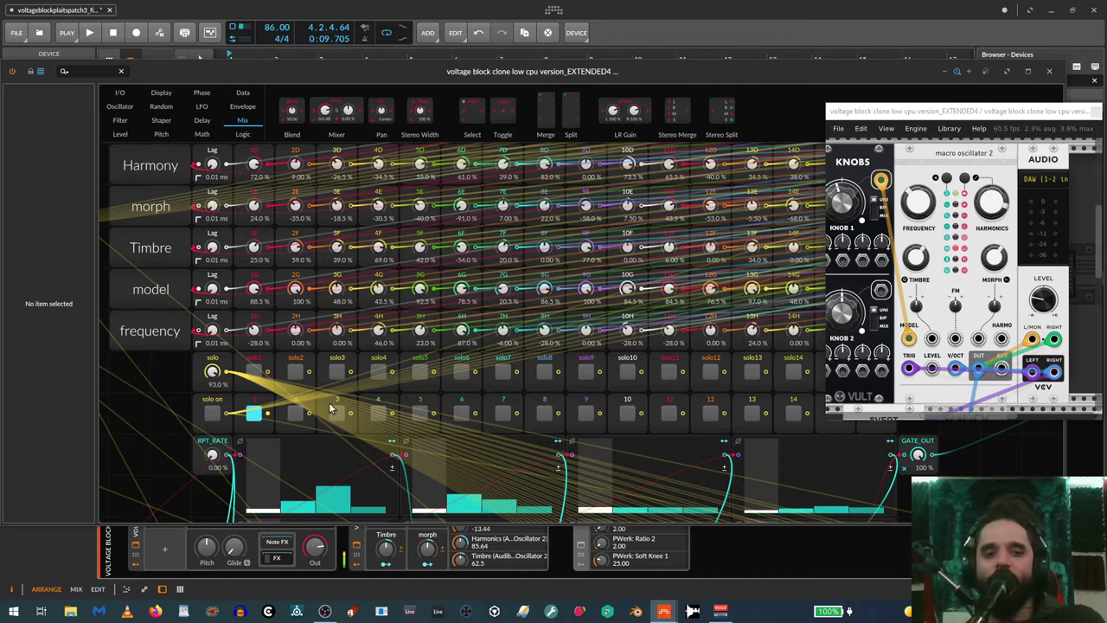
# Solo step 1 with the solo selector at 3.5% and flatten the bars of the first two four-step lanes
pyautogui.click(213, 415)
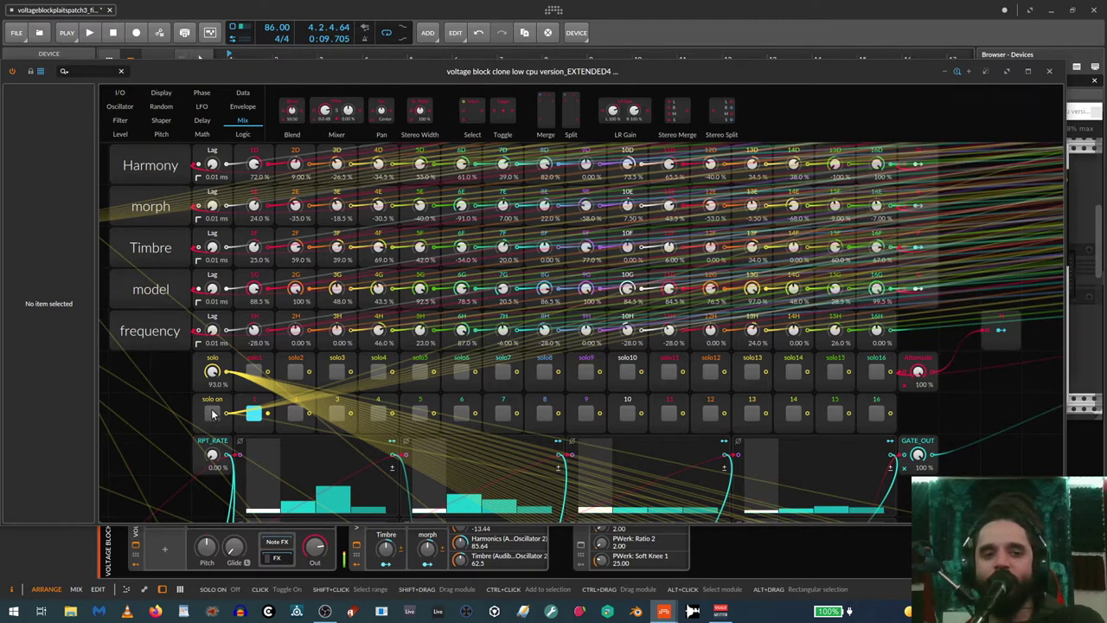
pyautogui.moveTo(213, 372); pyautogui.dragTo(213, 459)
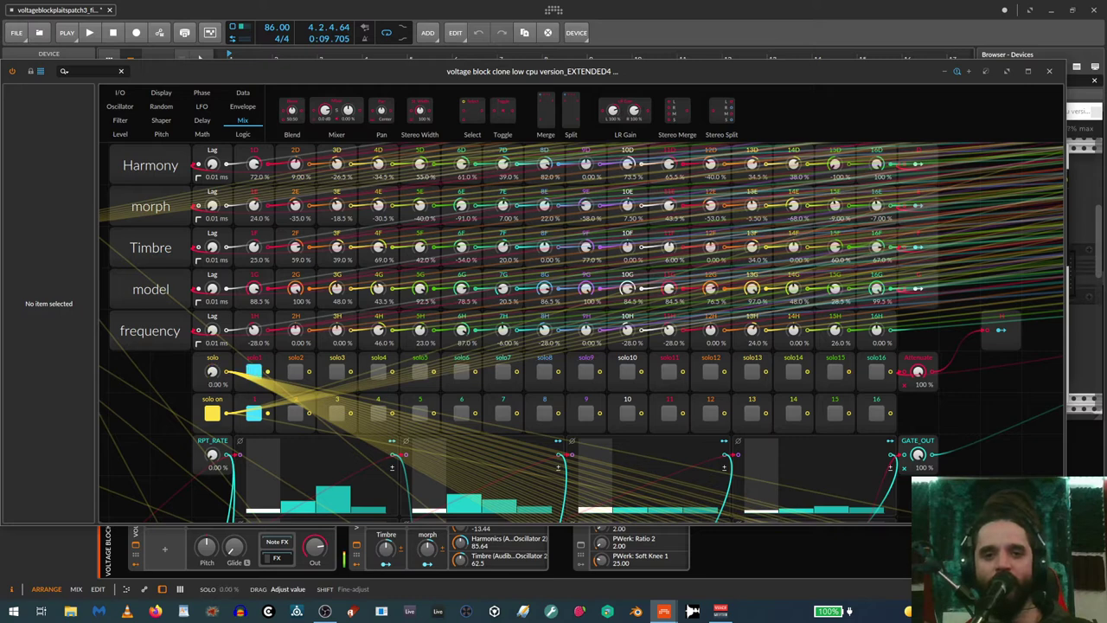
pyautogui.moveTo(270, 507); pyautogui.dragTo(370, 500)
pyautogui.moveTo(370, 504); pyautogui.dragTo(332, 506)
pyautogui.moveTo(457, 506); pyautogui.dragTo(507, 505)
pyautogui.moveTo(258, 510); pyautogui.dragTo(353, 502)
# Play the soloed step 1 while setting its model to 92% and its Timbre to -41%
pyautogui.press('space')
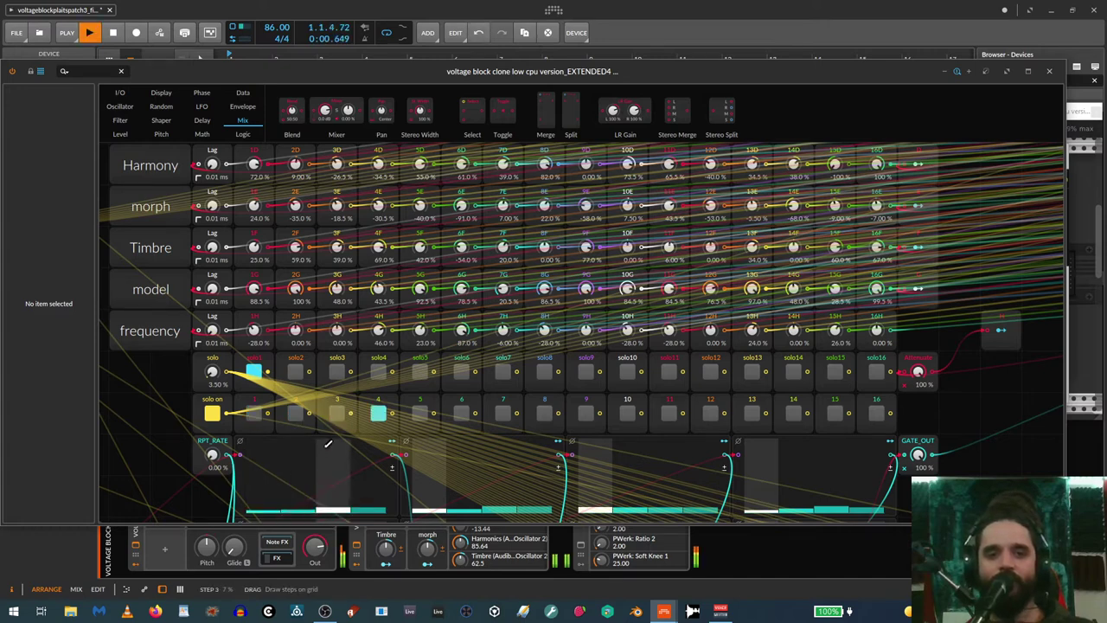
pyautogui.click(252, 369)
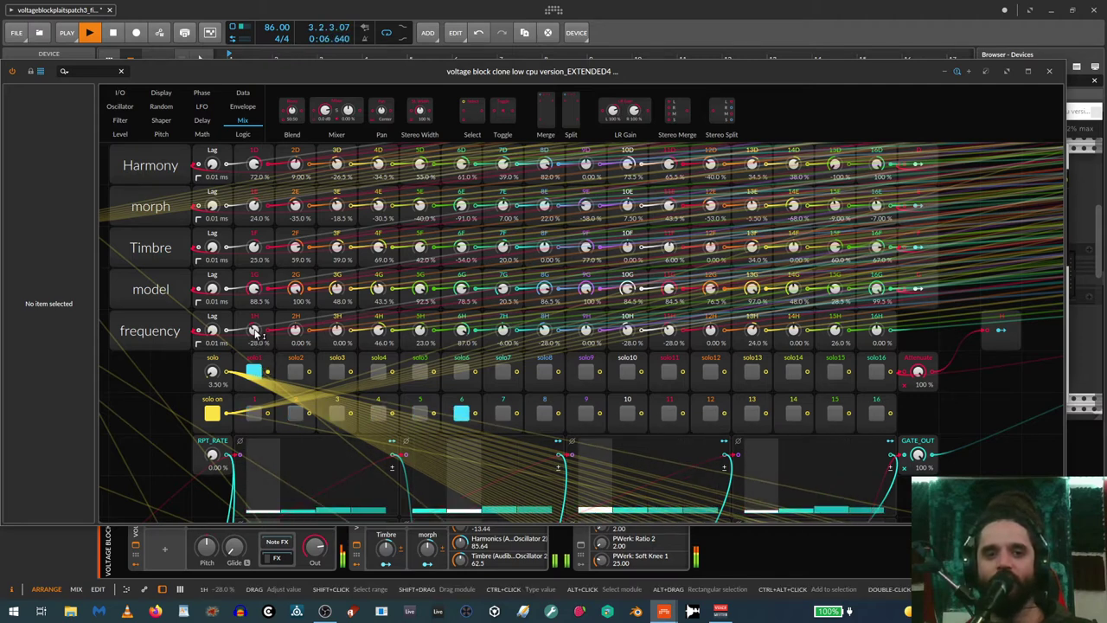
pyautogui.moveTo(255, 292)
pyautogui.mouseDown()
pyautogui.moveTo(255, 333)
pyautogui.moveTo(256, 299)
pyautogui.mouseUp()
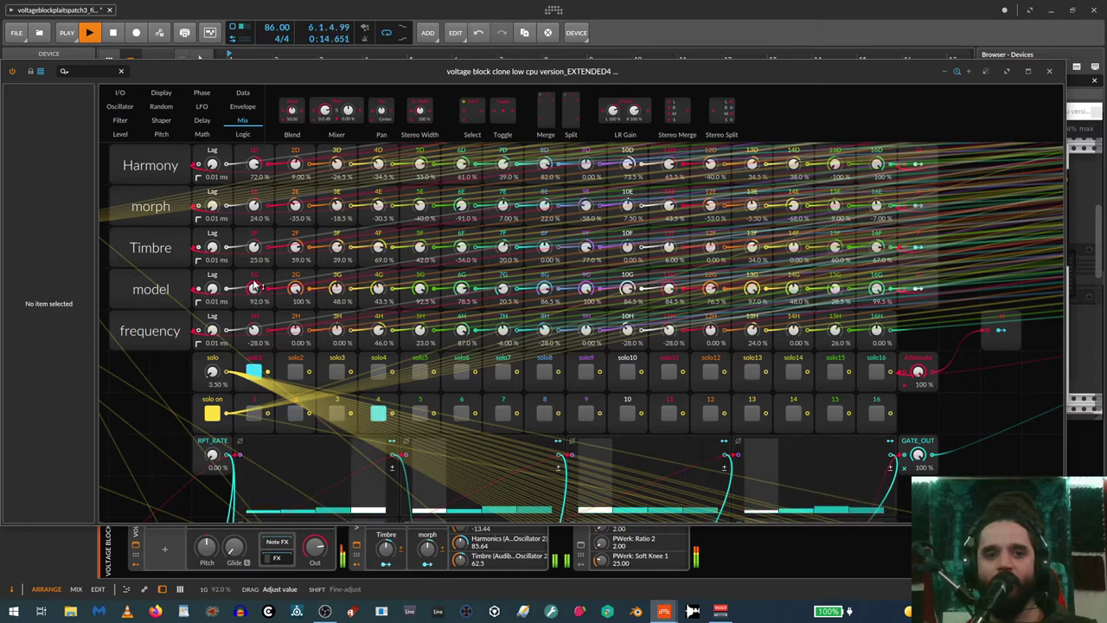
pyautogui.moveTo(256, 249); pyautogui.dragTo(256, 279)
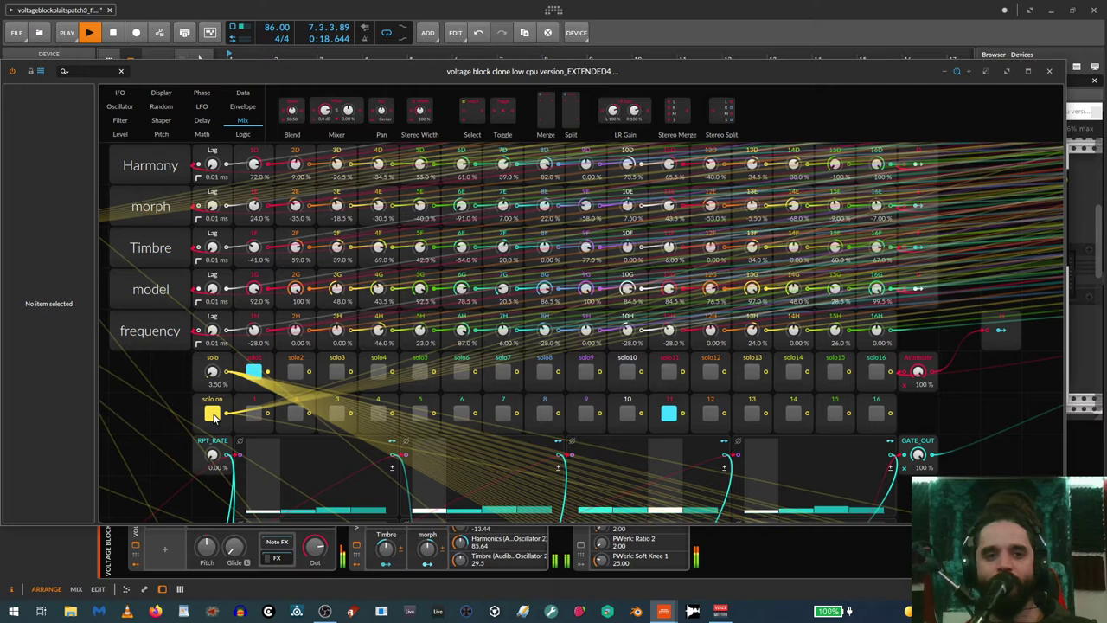
pyautogui.press('space')
# Solo step 2 with the selector at 9% and set its frequency to 29%, Timbre to 64% and morph to -87%
pyautogui.moveTo(212, 379); pyautogui.dragTo(212, 375)
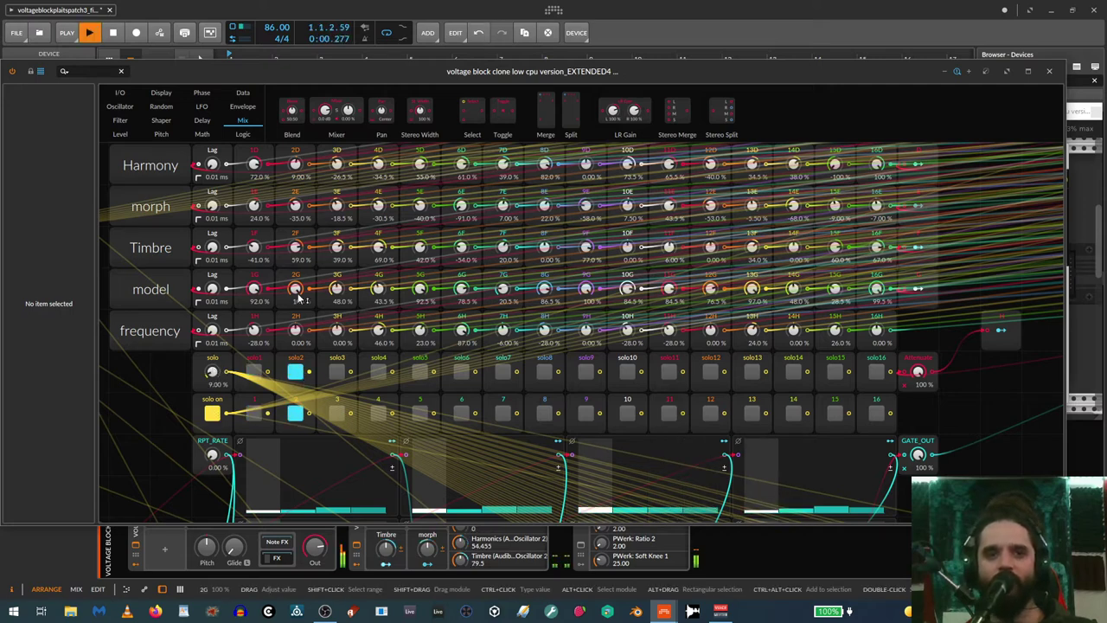
pyautogui.moveTo(295, 331); pyautogui.dragTo(296, 303)
pyautogui.press('space')
pyautogui.moveTo(296, 249); pyautogui.dragTo(295, 311)
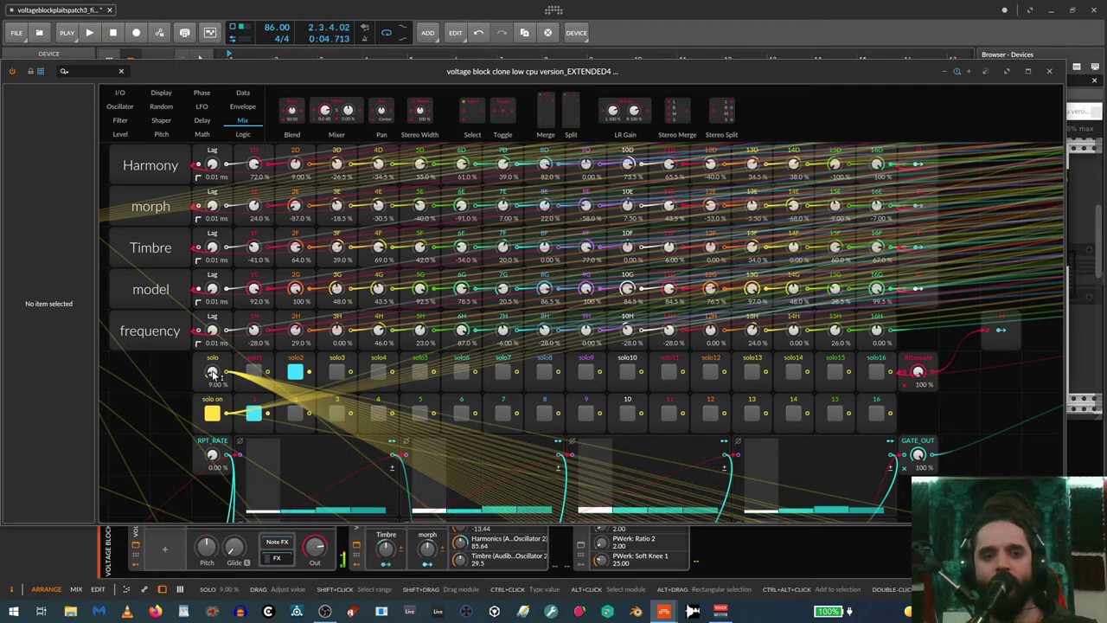
# Solo step 3 with the selector at 15% and set its morph to 29.5% during playback
pyautogui.moveTo(213, 372); pyautogui.dragTo(213, 346)
pyautogui.press('space')
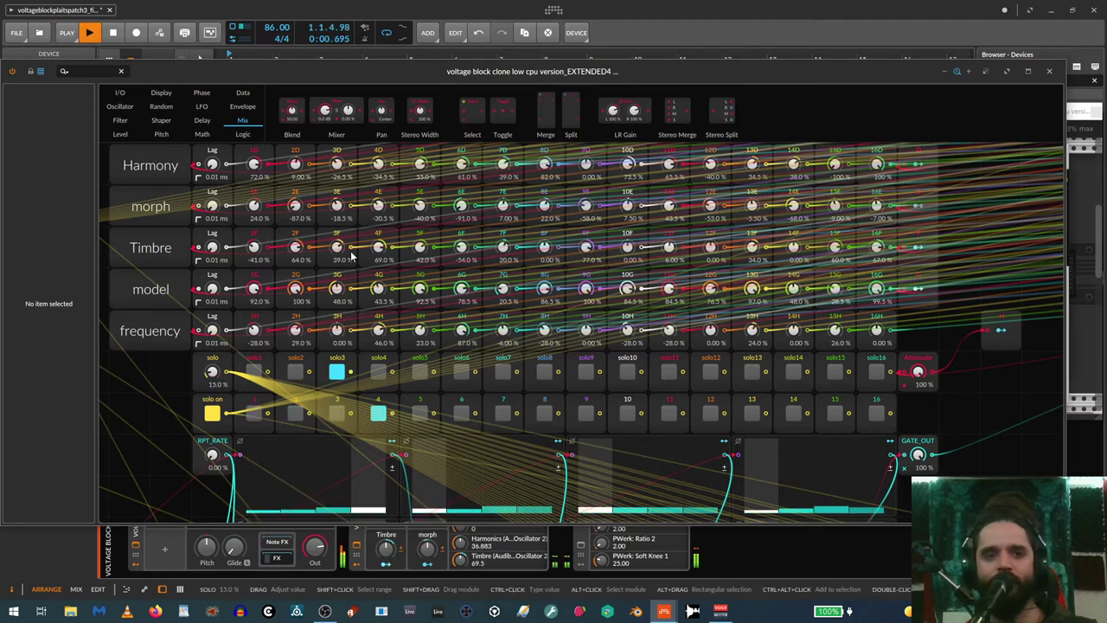
pyautogui.moveTo(337, 210); pyautogui.dragTo(337, 116)
pyautogui.press('space')
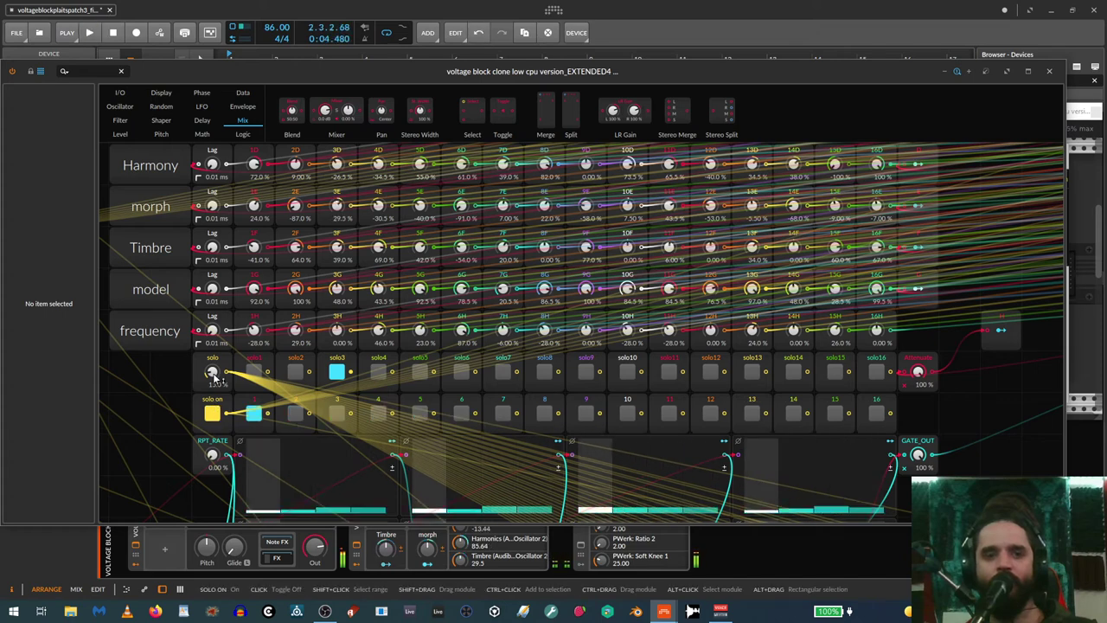
# Set the solo selector to 22.5% for step 4 and audition the sequence with solo off
pyautogui.moveTo(212, 373); pyautogui.dragTo(212, 368)
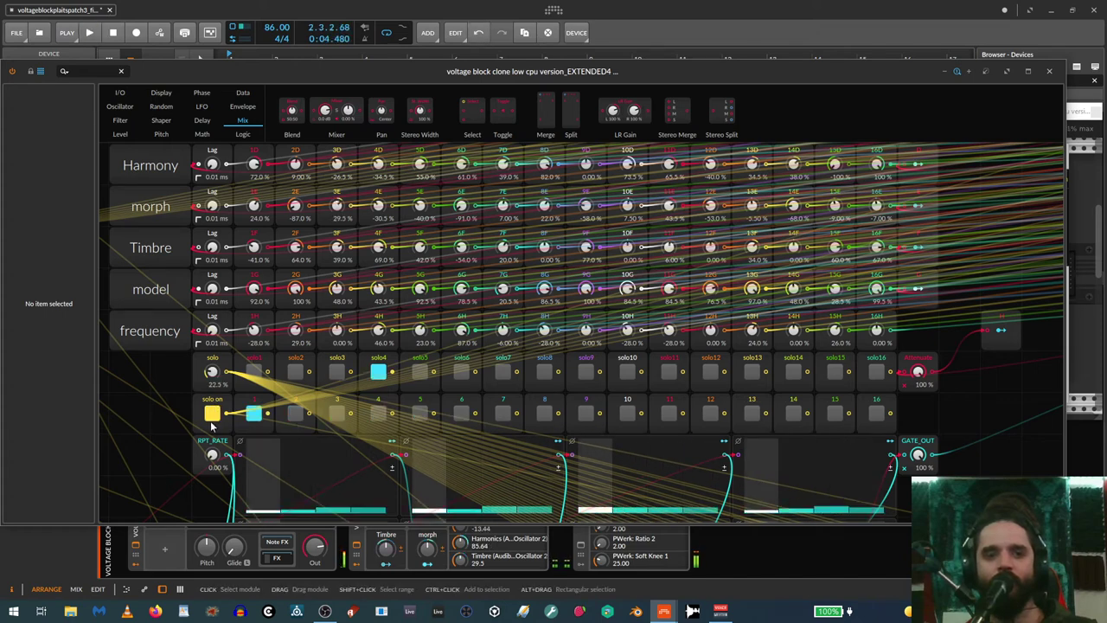
pyautogui.click(214, 414)
pyautogui.press('space')
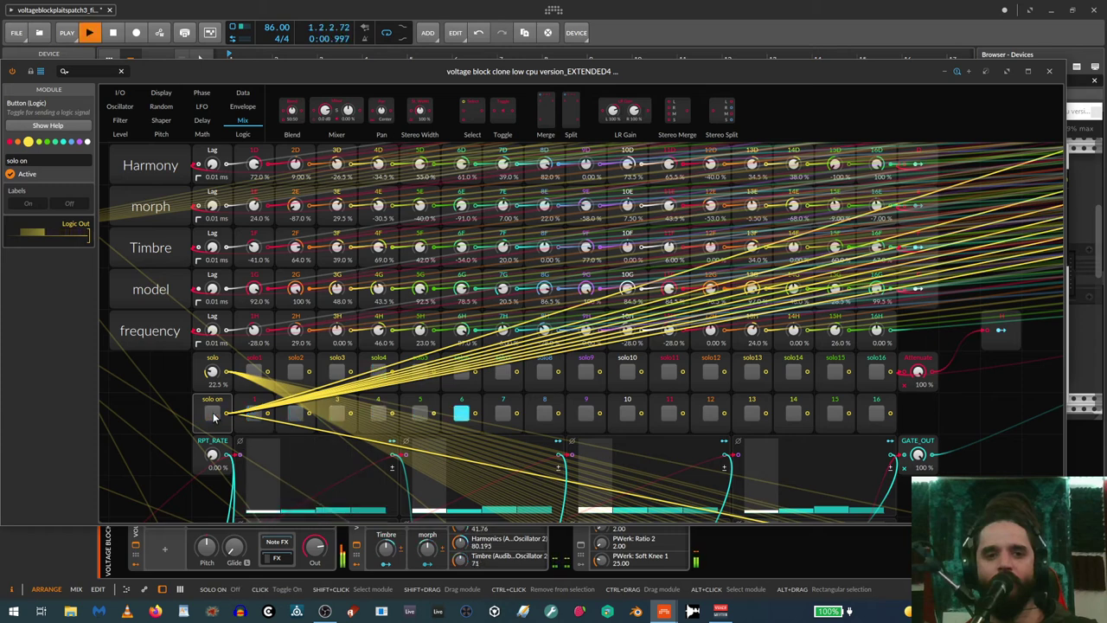
pyautogui.press('space')
# Audition step 5 in solo with the selector at 28.5% and switch solo off
pyautogui.click(213, 414)
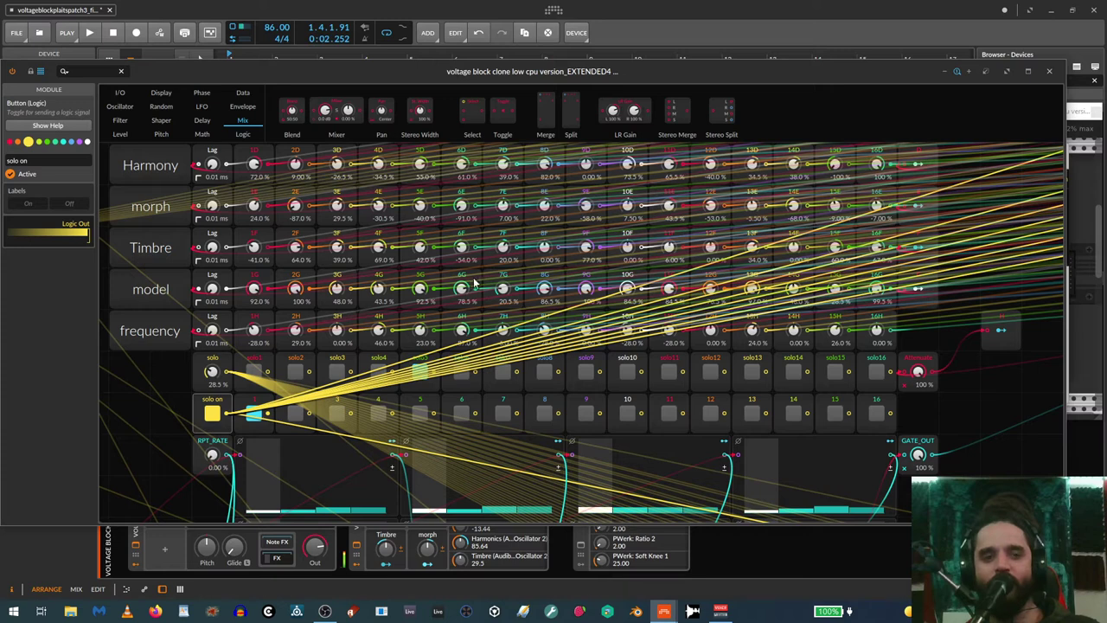
pyautogui.press('space')
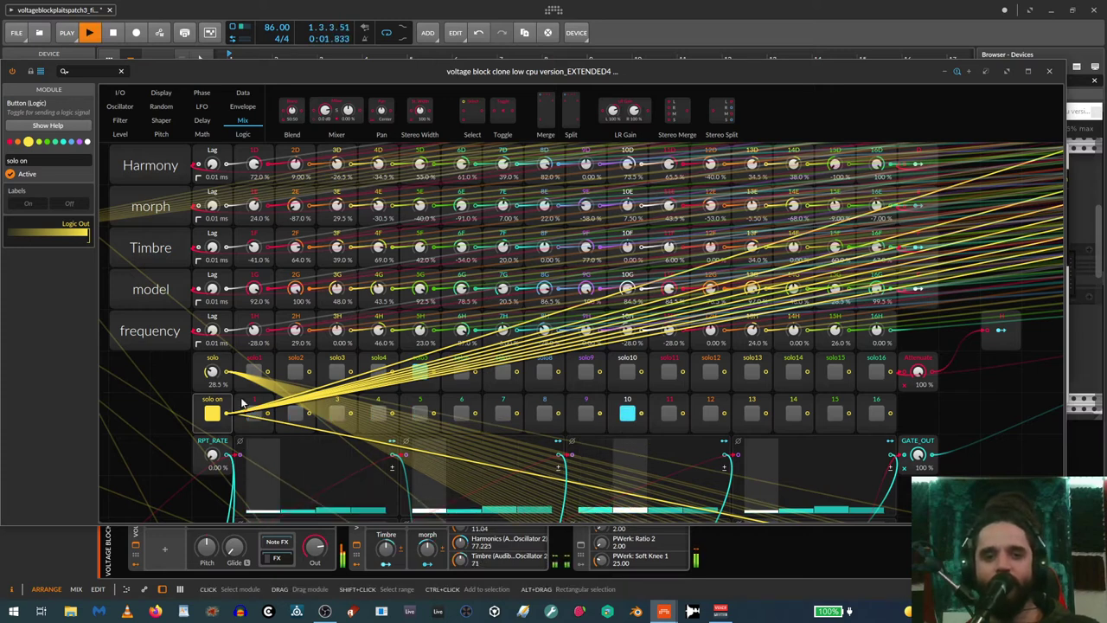
pyautogui.press('space')
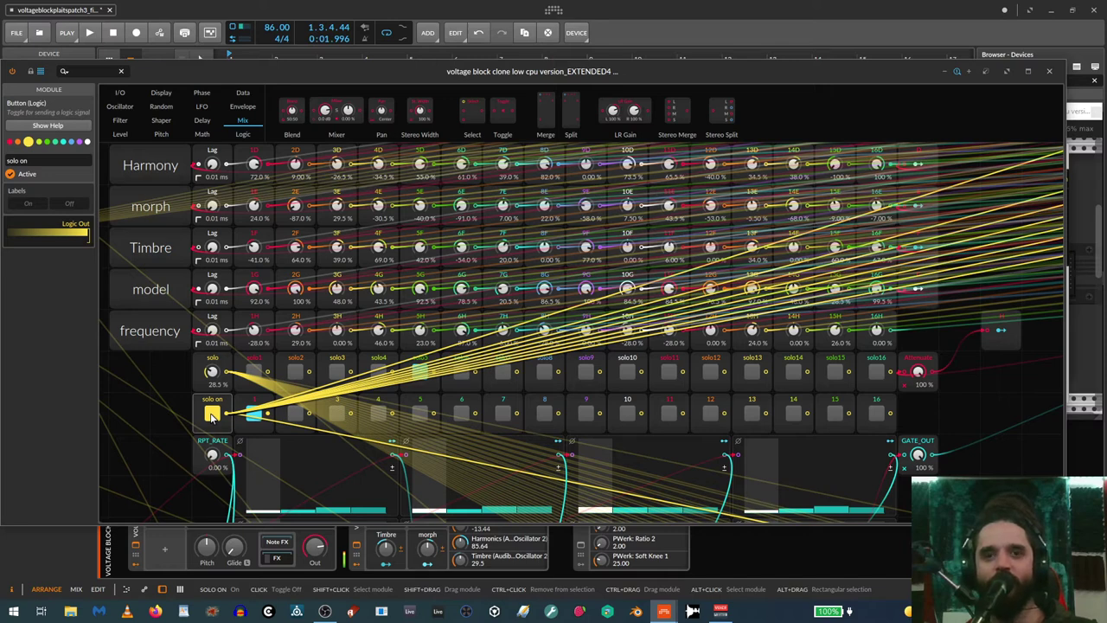
pyautogui.click(212, 415)
# Examine all modulation rows of the grid and the macro oscillator 2 module in the rack window
pyautogui.scroll(2, 897, 245)
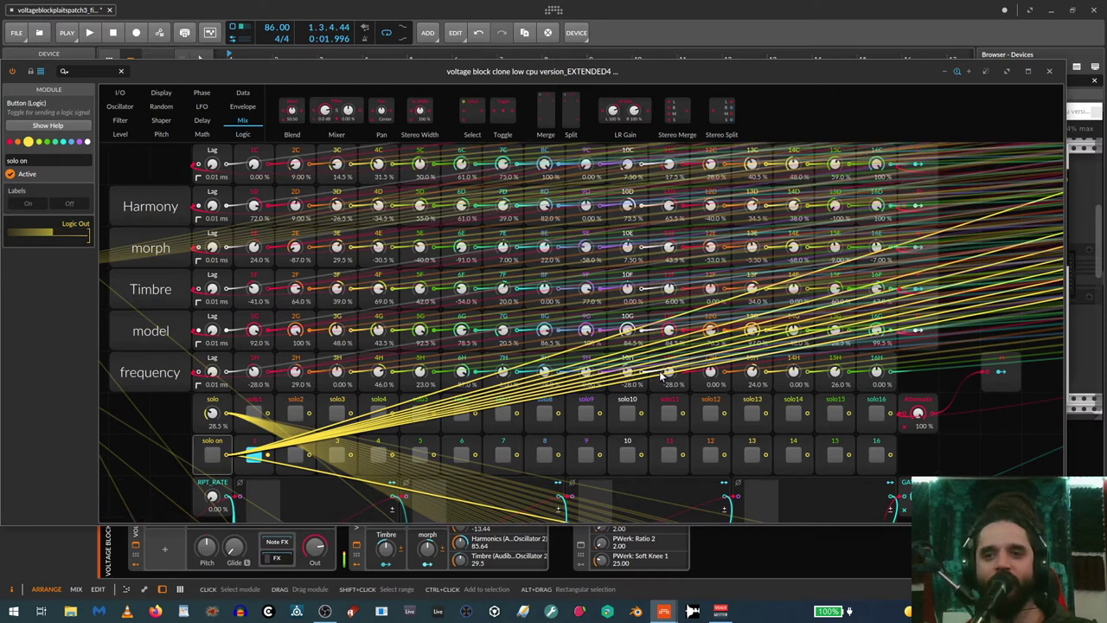
pyautogui.scroll(1, 919, 301)
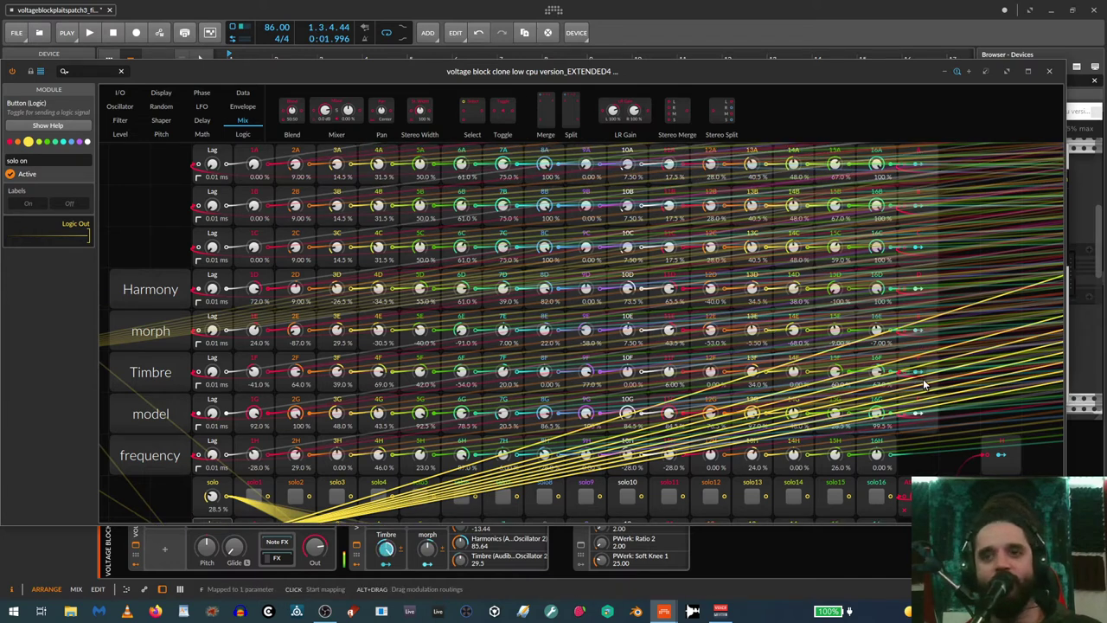
pyautogui.click(1078, 113)
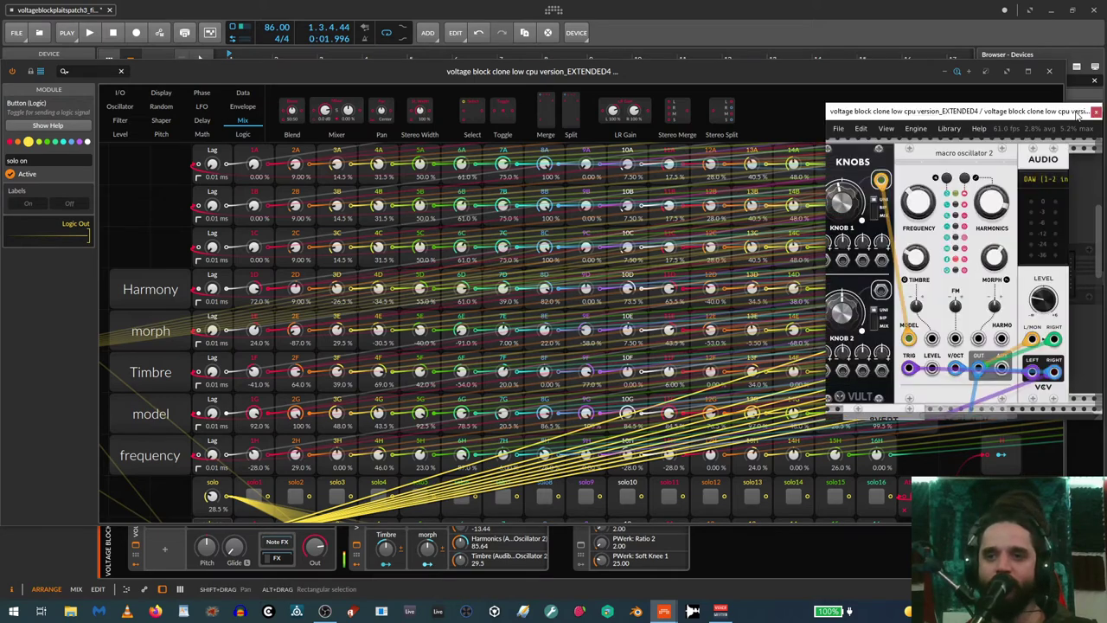
pyautogui.scroll(-1, 951, 265)
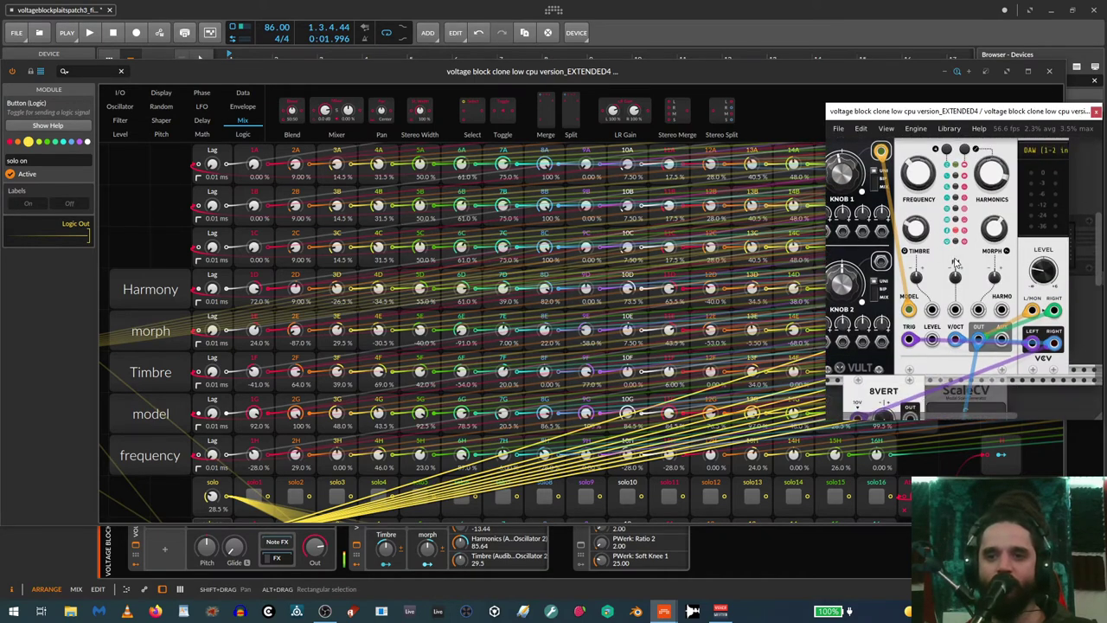
pyautogui.click(782, 21)
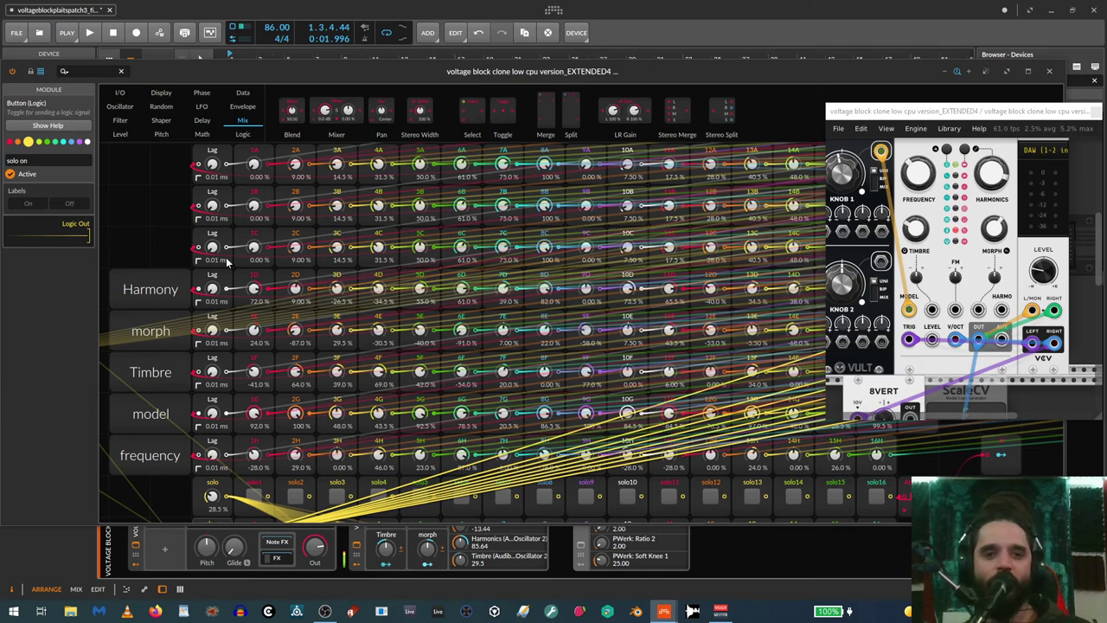
# Examine the wiring of the whole Poly Grid patch, from the AND gate column to the parameter rows and their destination modules
pyautogui.click(150, 207)
pyautogui.hotkey('ctrl', '-')
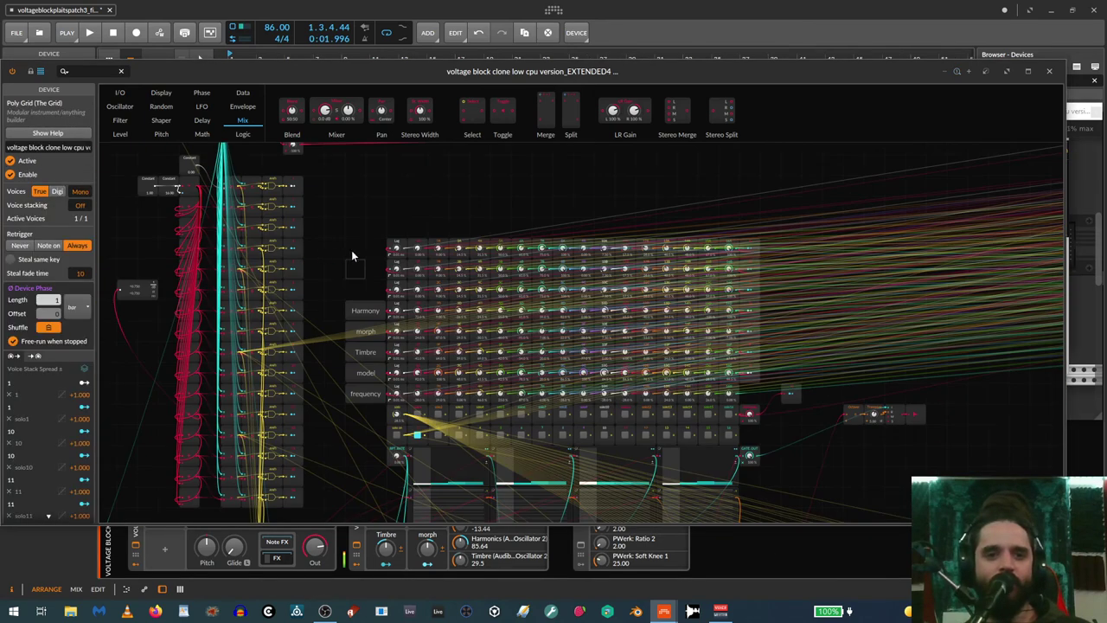
pyautogui.scroll(5, 421, 212)
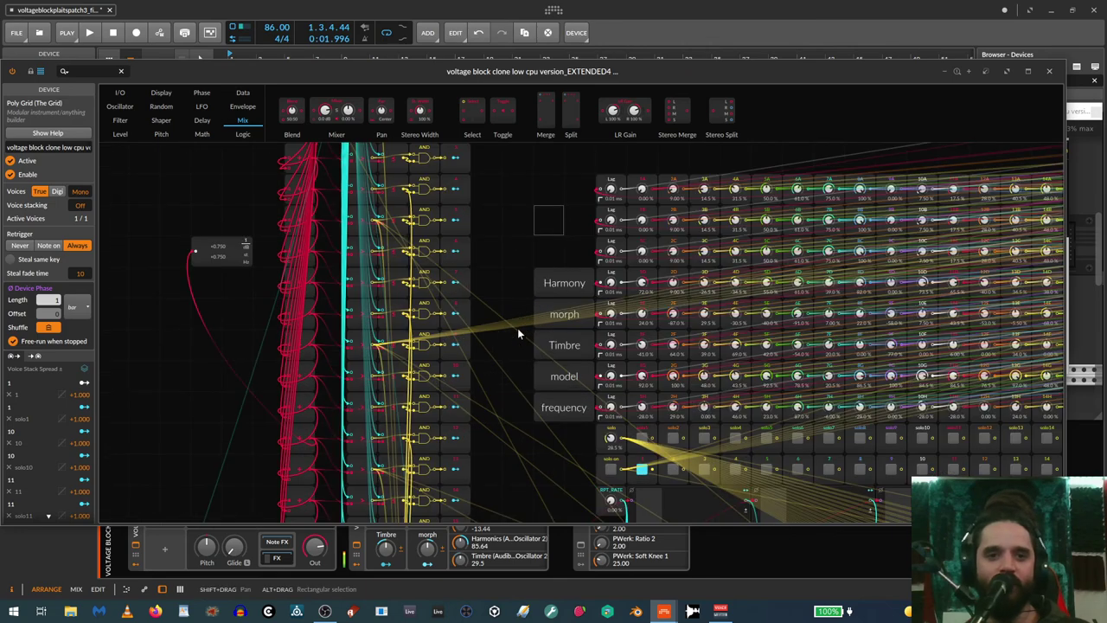
pyautogui.moveTo(504, 245); pyautogui.dragTo(601, 210)
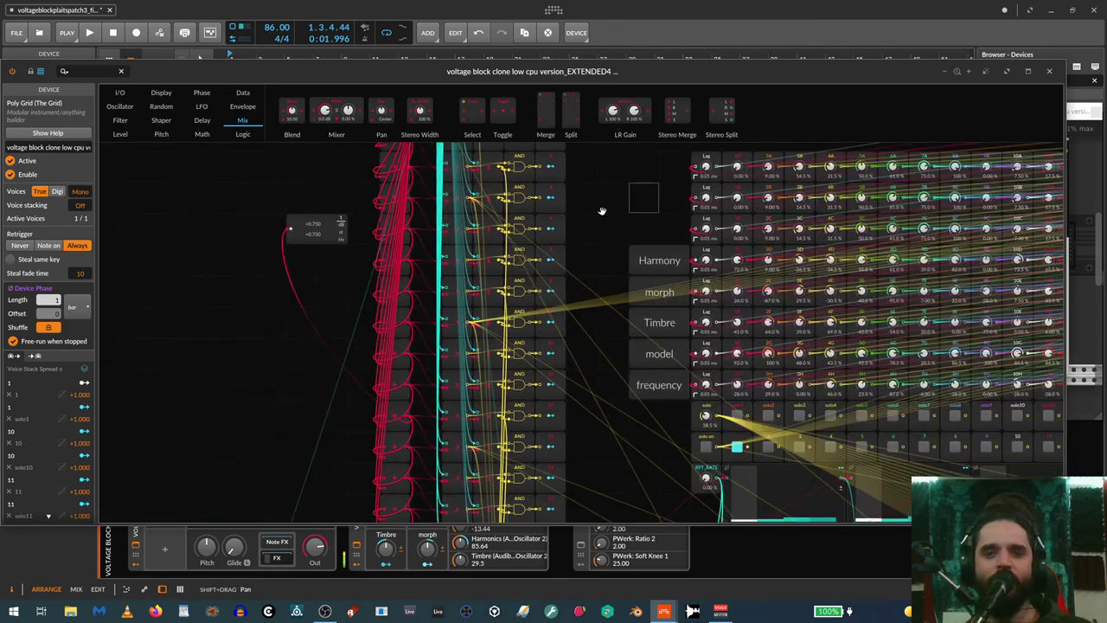
pyautogui.moveTo(640, 469); pyautogui.dragTo(512, 597)
pyautogui.scroll(-3, 590, 285)
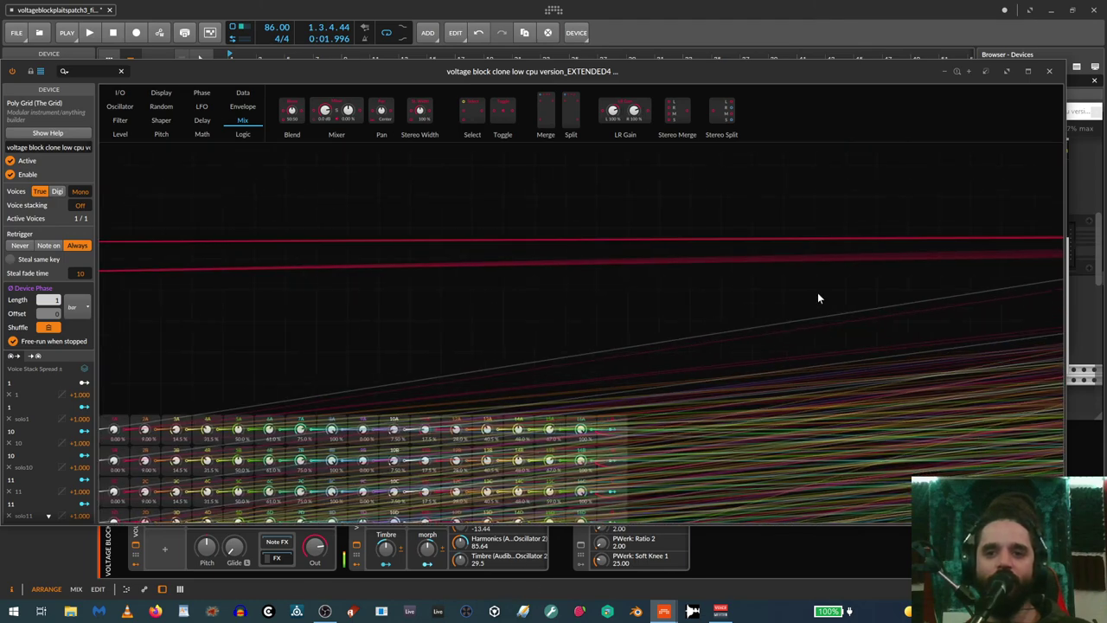
pyautogui.scroll(-1, 818, 297)
pyautogui.moveTo(484, 203); pyautogui.dragTo(138, 130)
pyautogui.moveTo(480, 201); pyautogui.dragTo(57, 192)
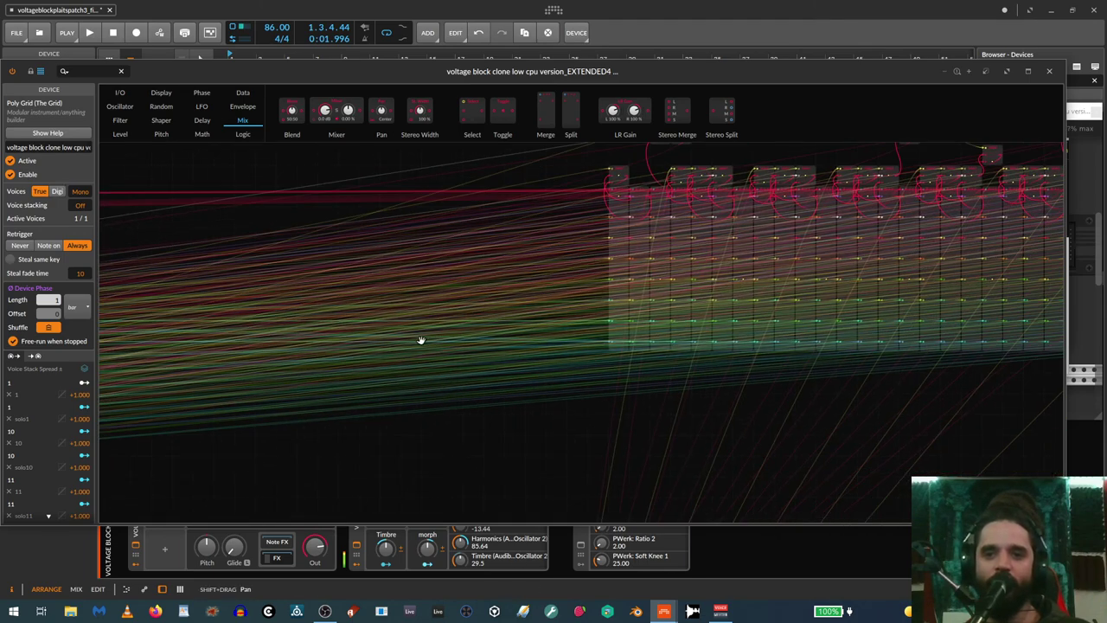
pyautogui.moveTo(412, 349); pyautogui.dragTo(633, 308)
pyautogui.moveTo(523, 494); pyautogui.dragTo(487, 217)
pyautogui.moveTo(420, 243); pyautogui.dragTo(857, 422)
pyautogui.moveTo(494, 341); pyautogui.dragTo(862, 514)
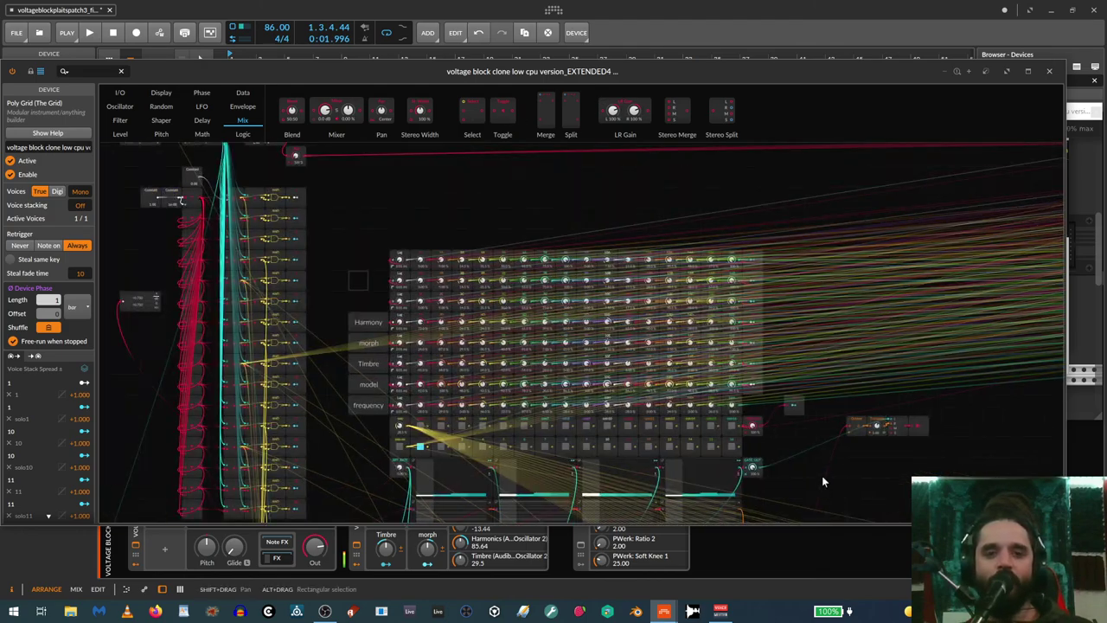
pyautogui.scroll(3, 580, 340)
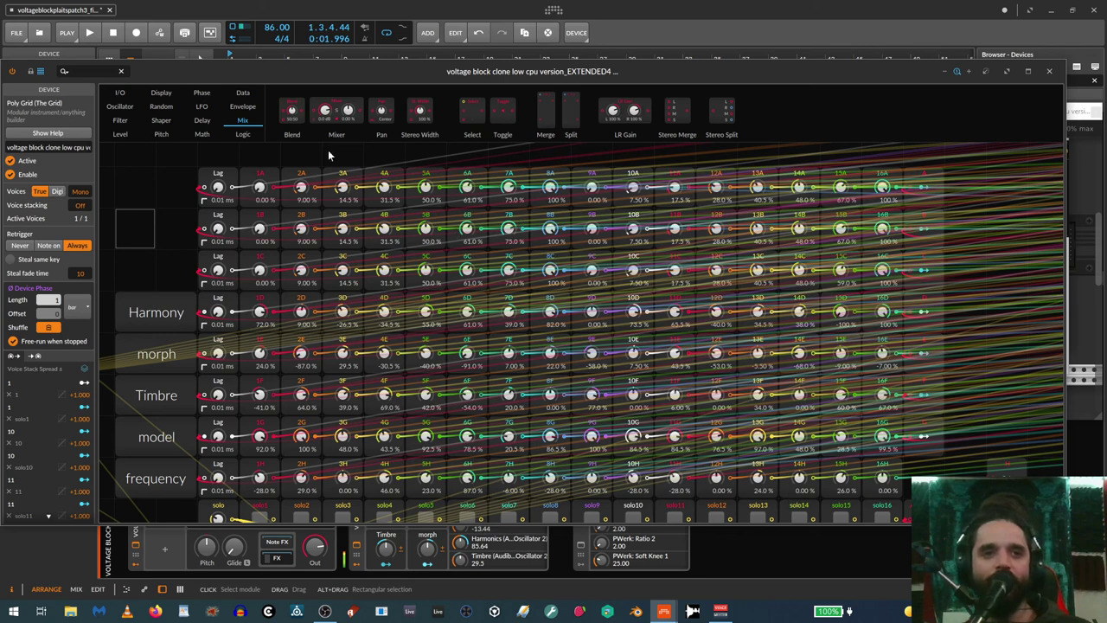